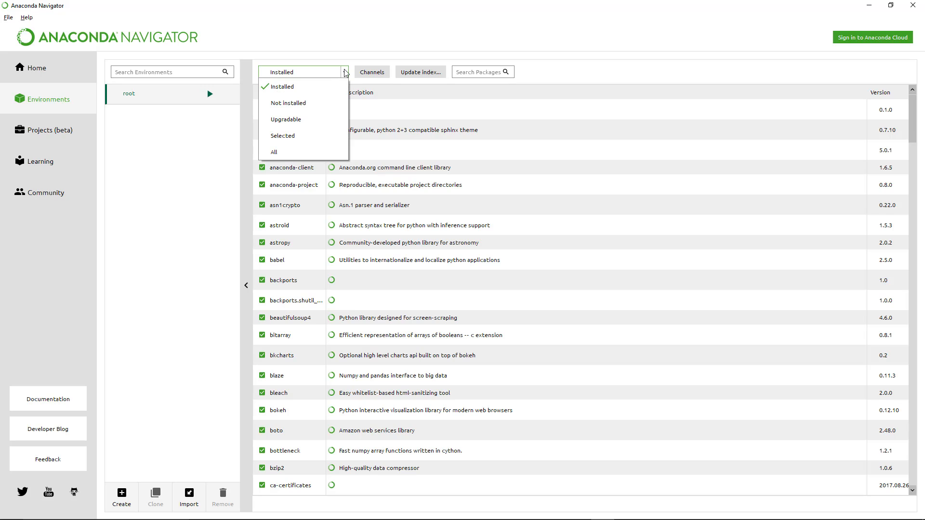
# Step: Create a new environment named iris_2 with the Python 3.6 package
pyautogui.click(345, 46)
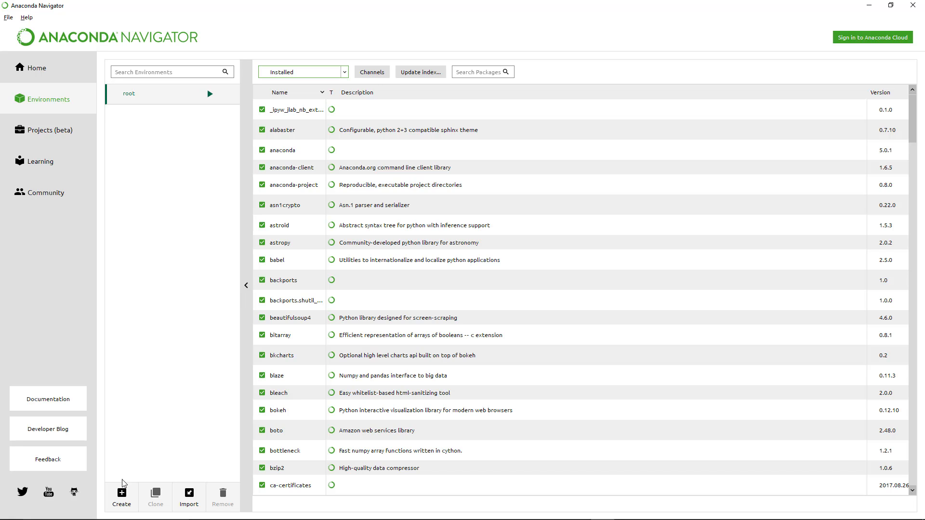
pyautogui.click(122, 500)
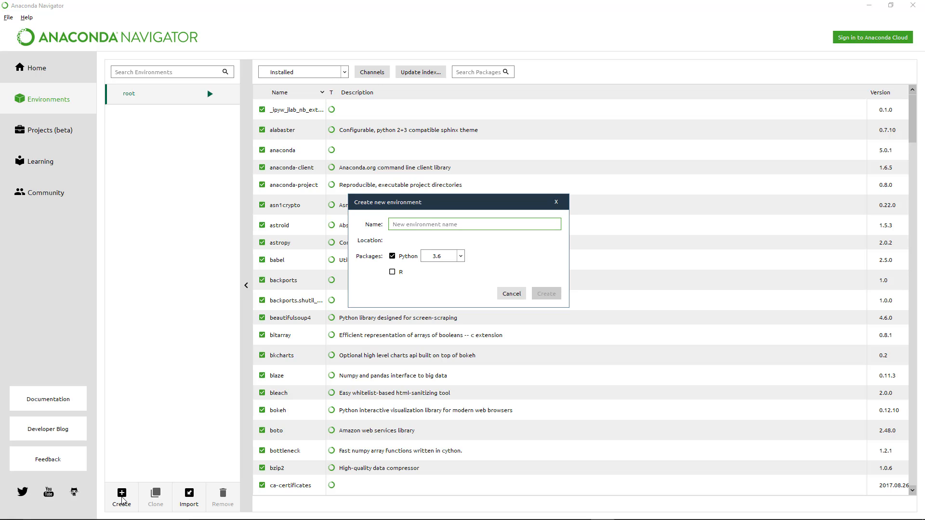
pyautogui.write('iris')
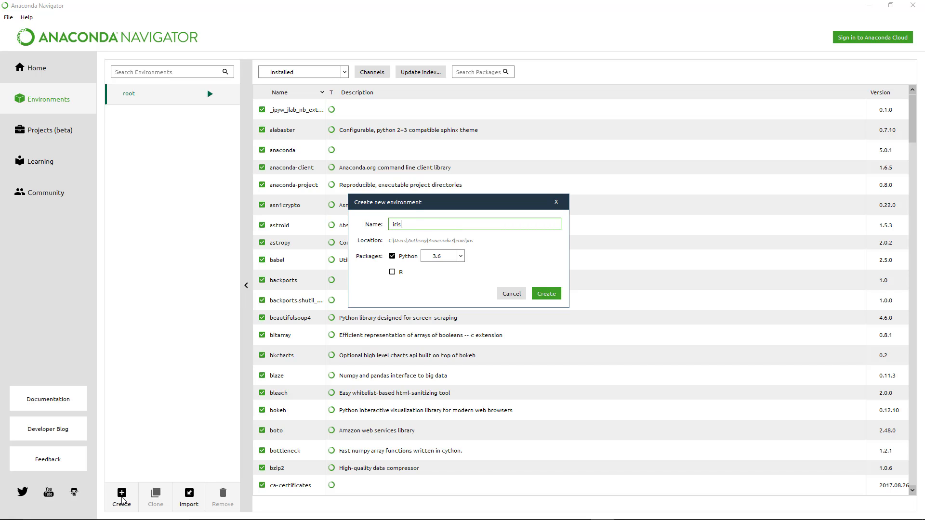
pyautogui.write('_2')
pyautogui.click(461, 256)
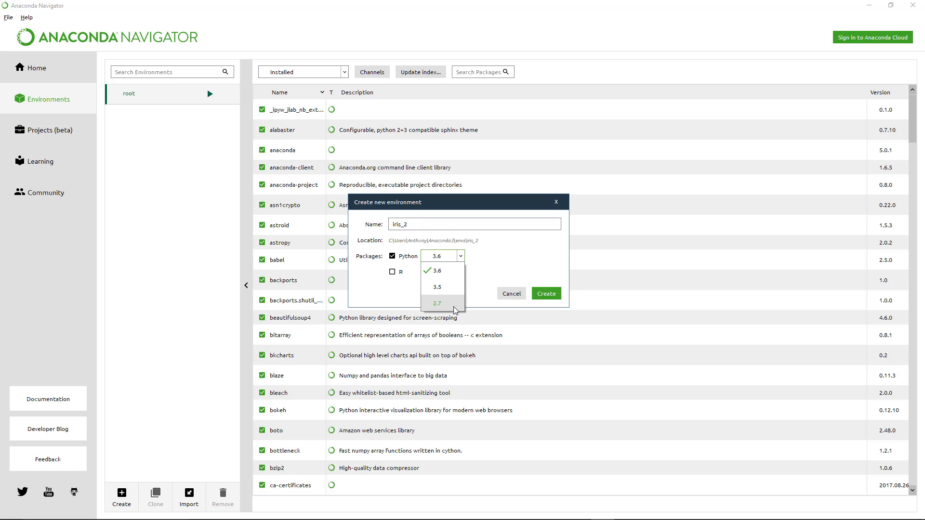
pyautogui.click(542, 247)
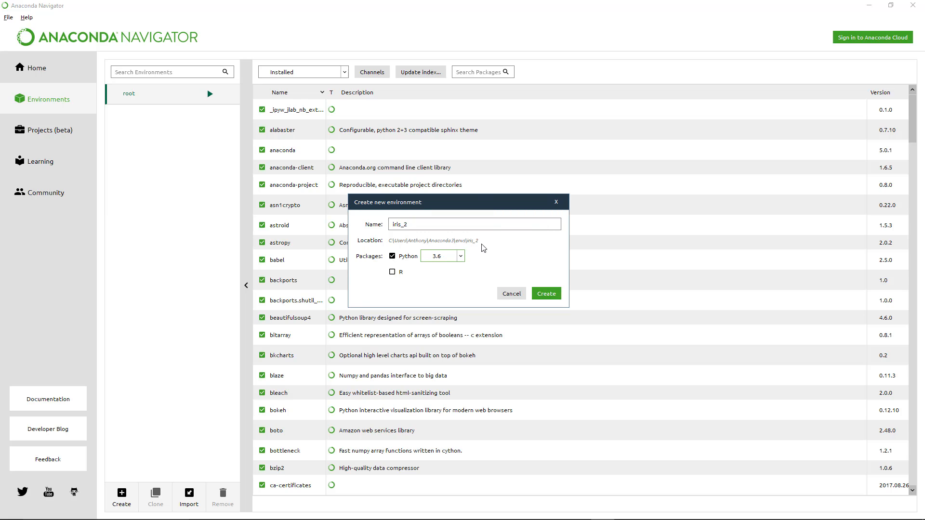
pyautogui.click(553, 295)
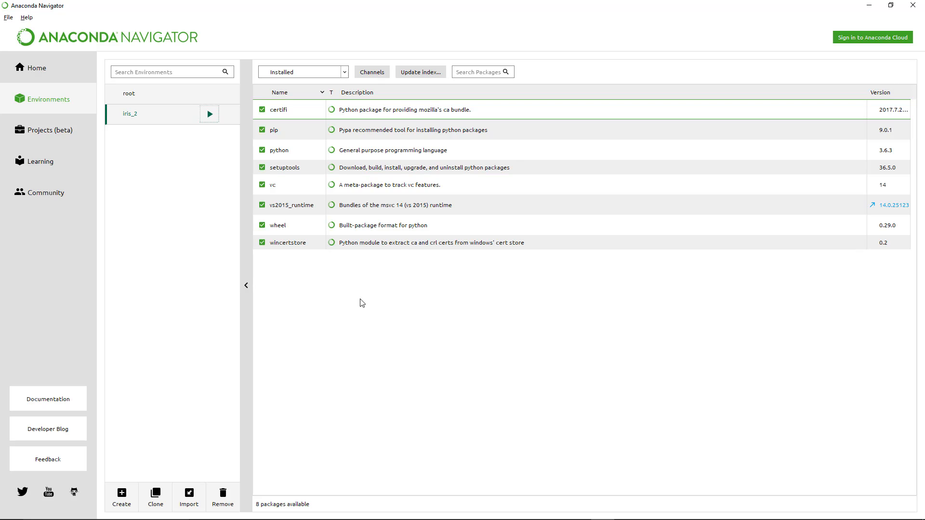
# Step: Filter the iris_2 package list to show only packages that are not installed
pyautogui.click(346, 72)
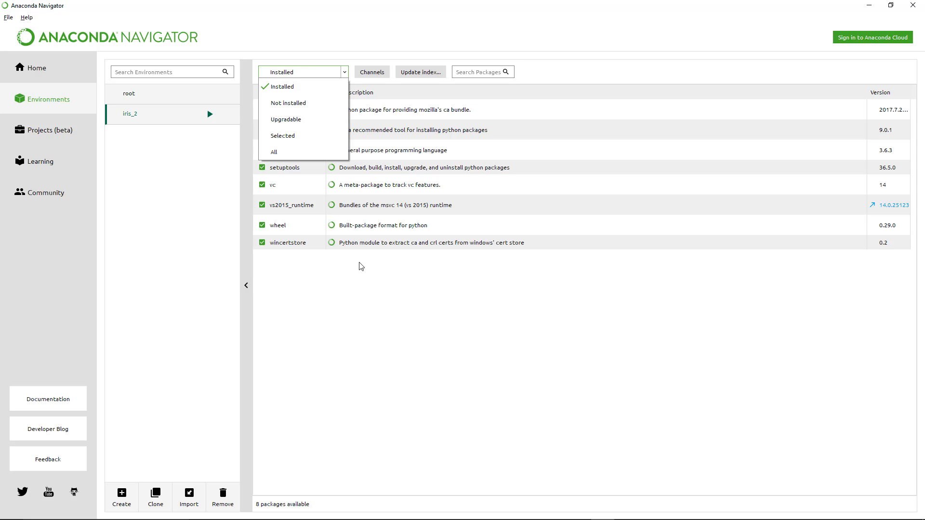
pyautogui.click(360, 281)
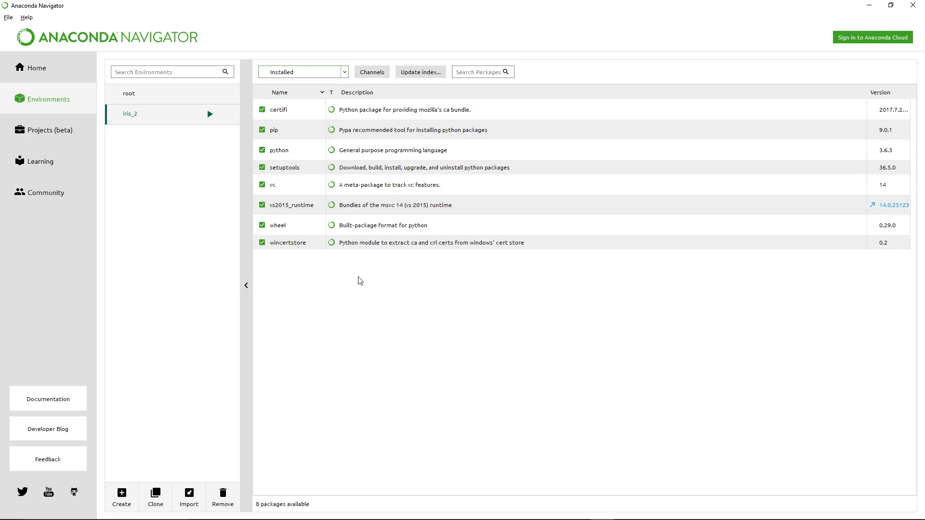
pyautogui.click(344, 76)
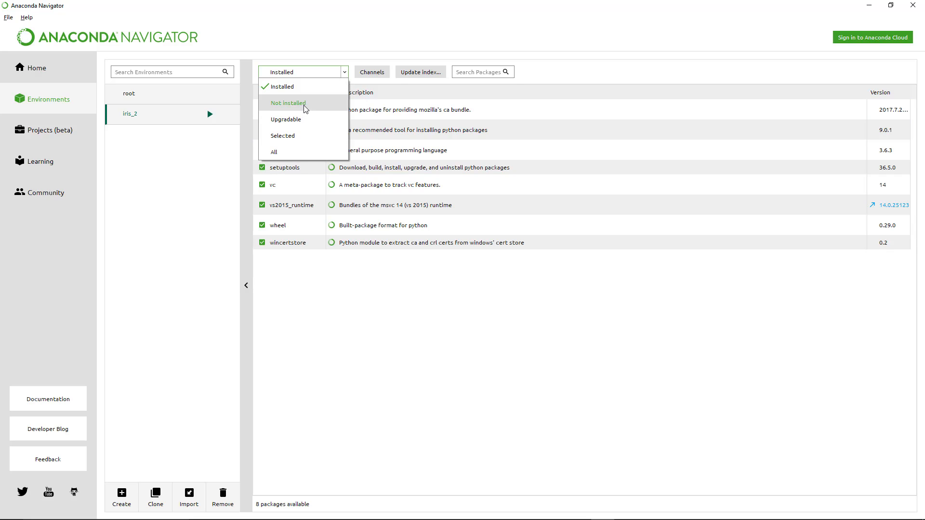
pyautogui.click(288, 103)
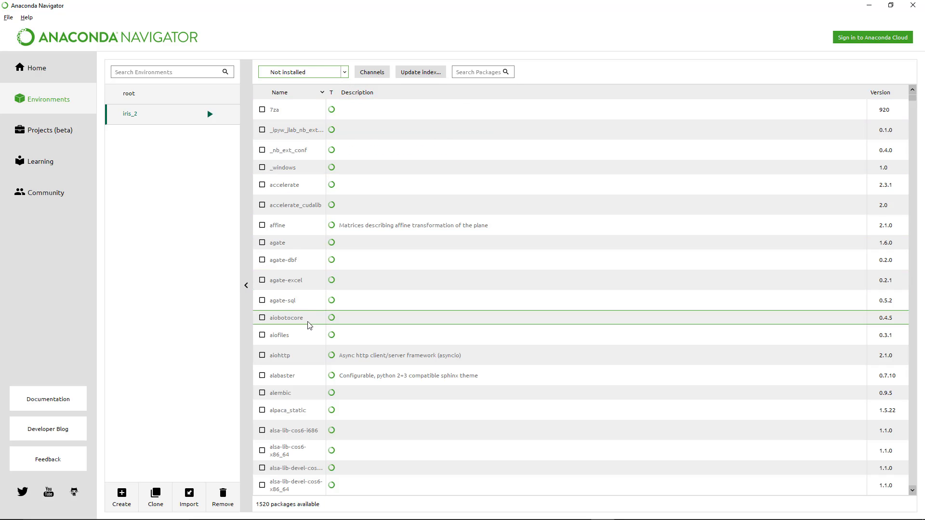
# Step: Select the anaconda package for iris_2, review its dependency list and install it with all dependencies
pyautogui.scroll(-3, 308, 322)
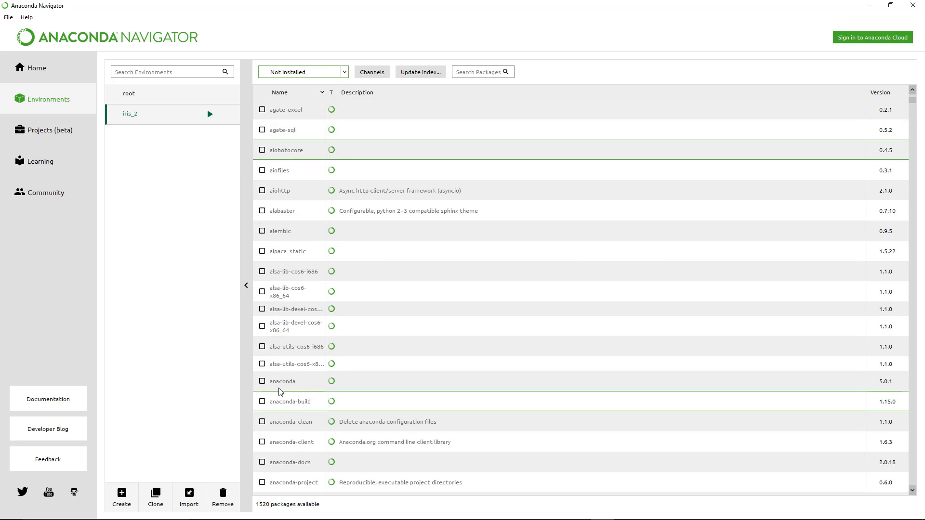
pyautogui.click(262, 381)
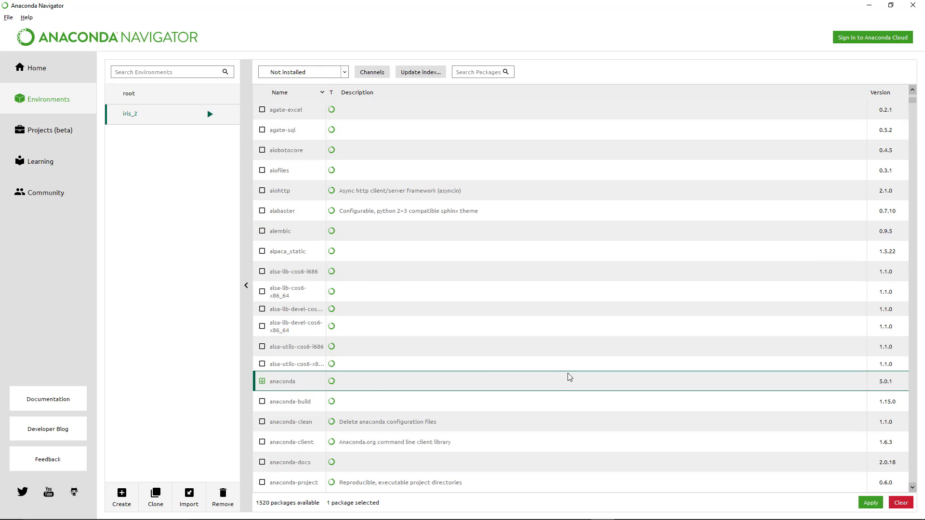
pyautogui.click(870, 502)
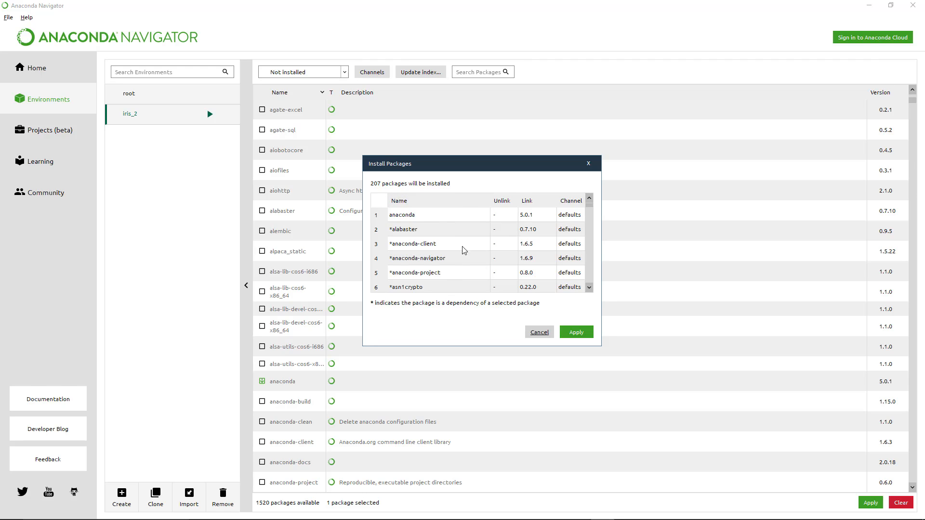
pyautogui.moveTo(589, 206); pyautogui.dragTo(589, 305)
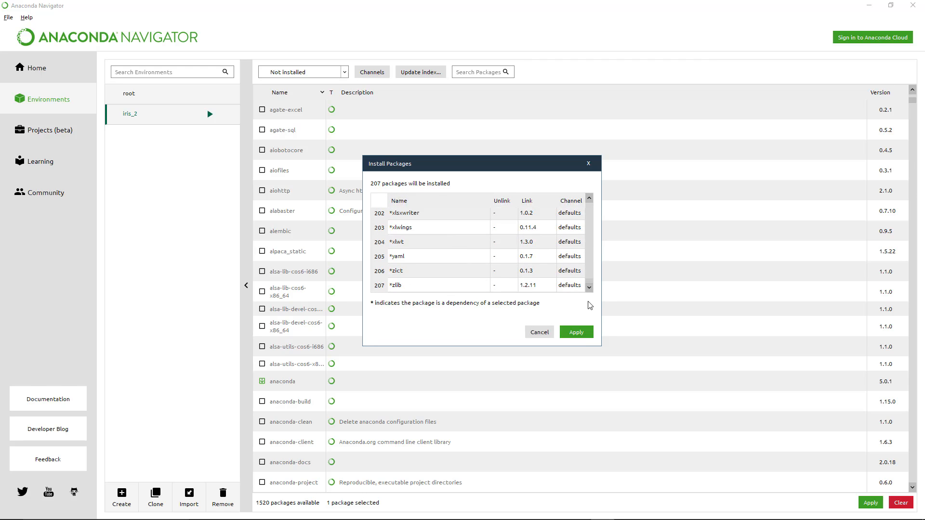
pyautogui.click(576, 332)
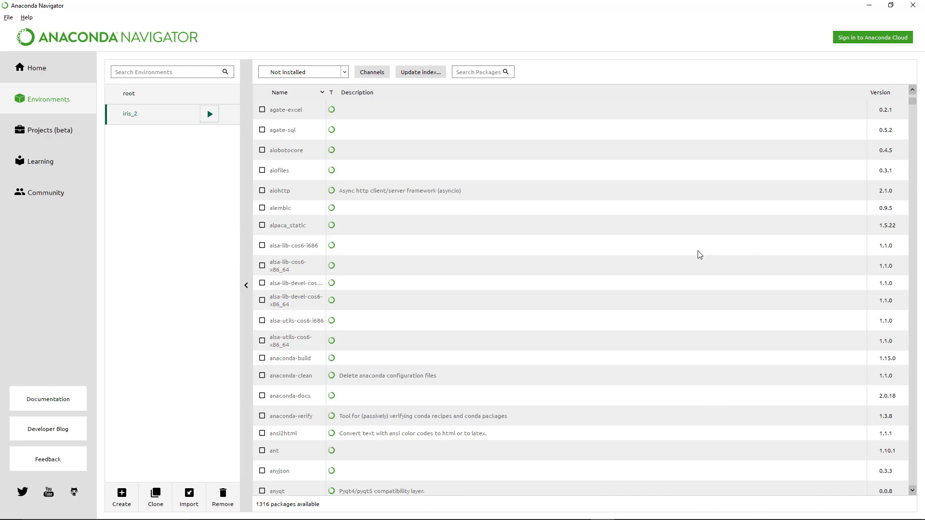
# Step: Search the packages not installed in iris_2 for jupyter and for spyder
pyautogui.scroll(-15, 638, 268)
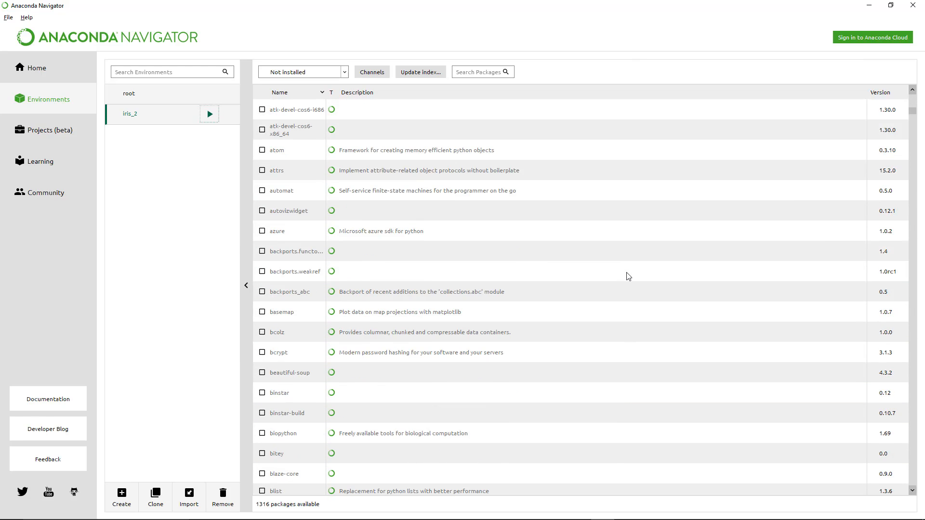
pyautogui.click(473, 73)
pyautogui.write('jupyter')
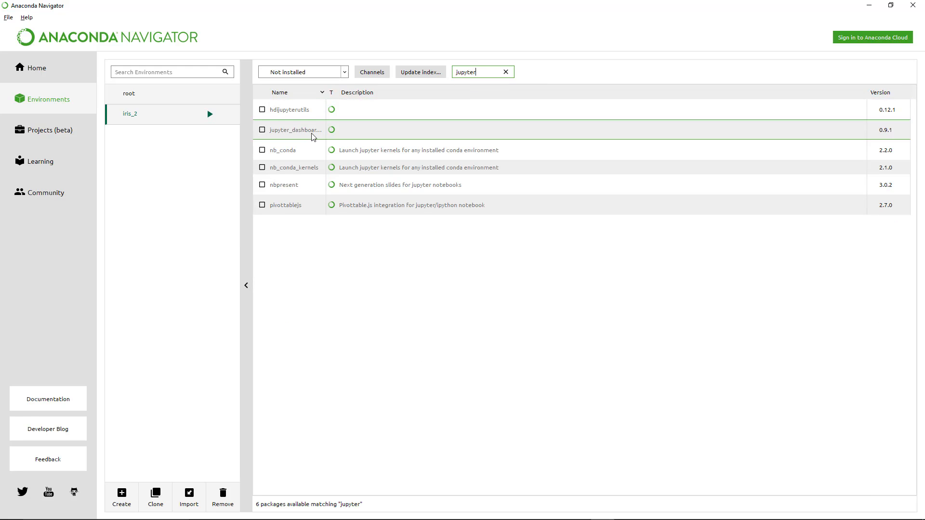
pyautogui.moveTo(482, 73); pyautogui.dragTo(377, 70)
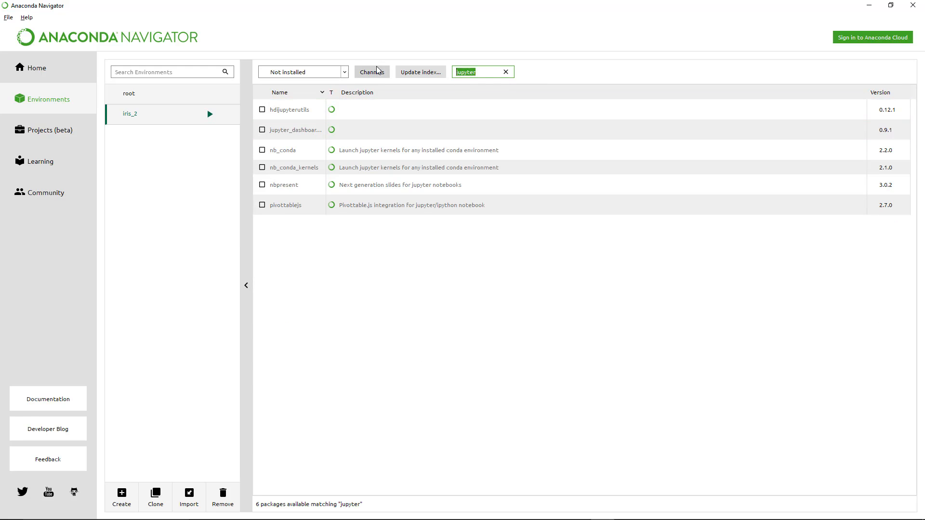
pyautogui.write('spyder')
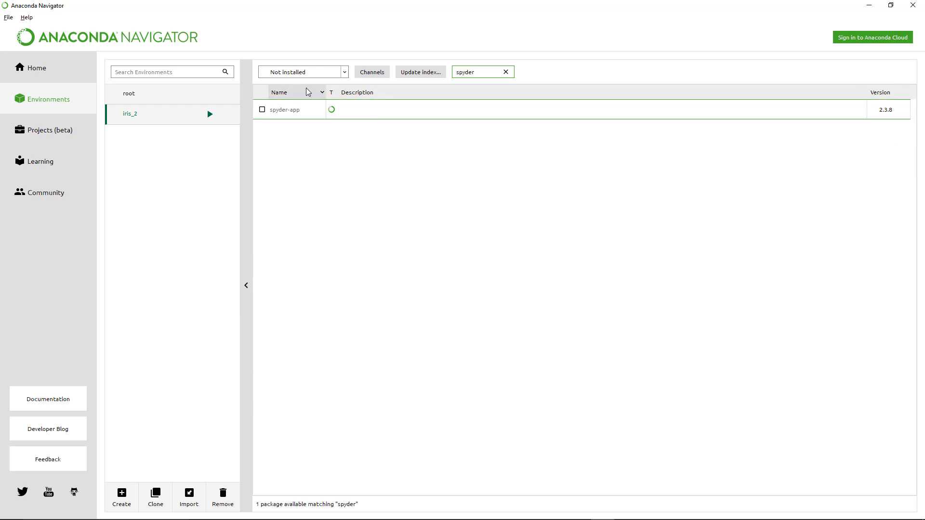
# Step: Check the installed packages of iris_2 for spyder and jupyter, and clear the search
pyautogui.click(344, 72)
pyautogui.click(318, 87)
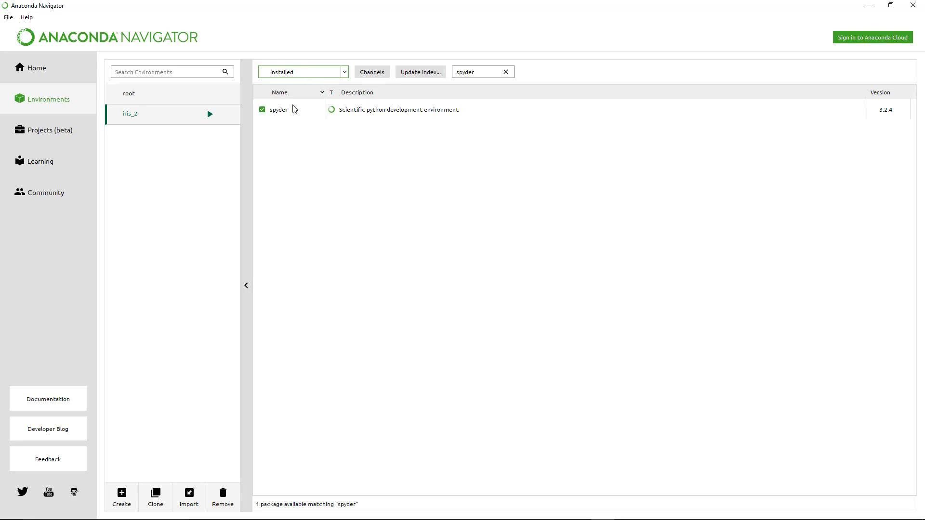
pyautogui.moveTo(475, 72); pyautogui.dragTo(413, 72)
pyautogui.write('jupyter')
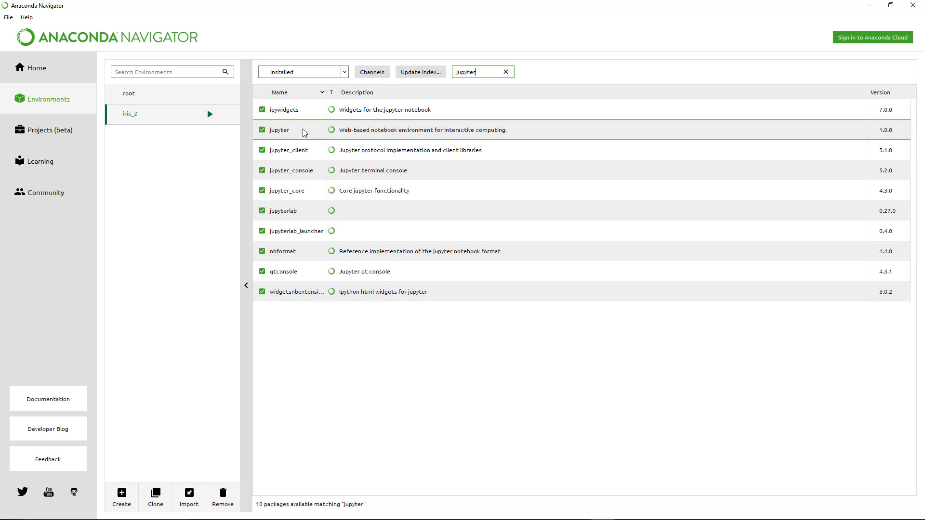
pyautogui.click(505, 71)
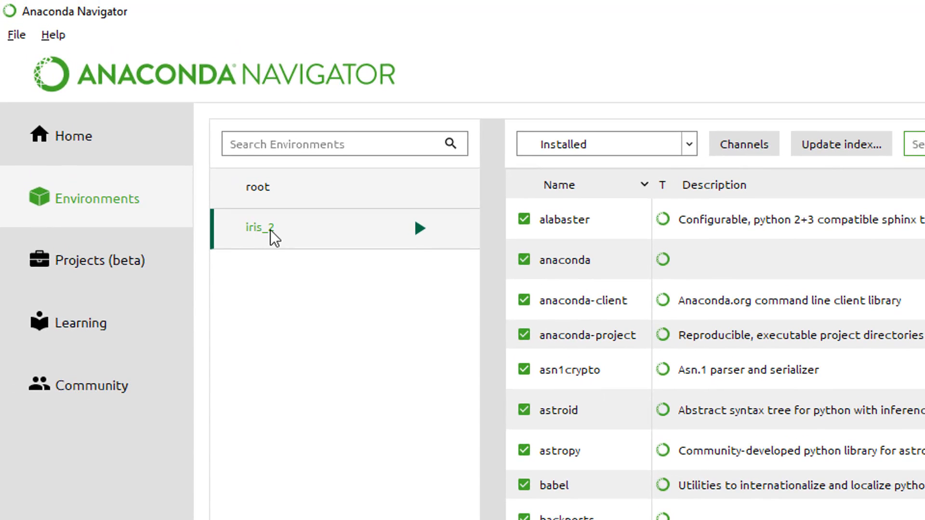
# Step: Open the iris_2 environment with Jupyter Notebook
pyautogui.click(207, 114)
pyautogui.click(420, 233)
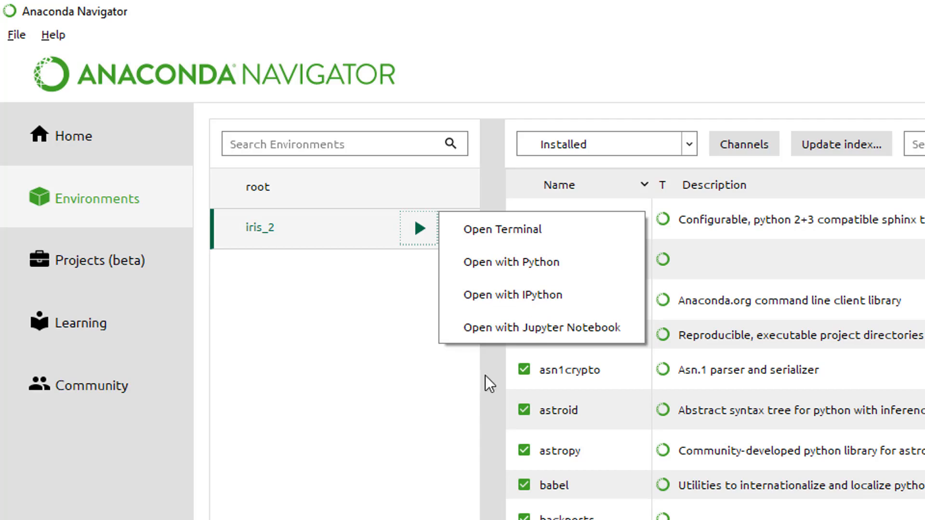
pyautogui.press('Escape')
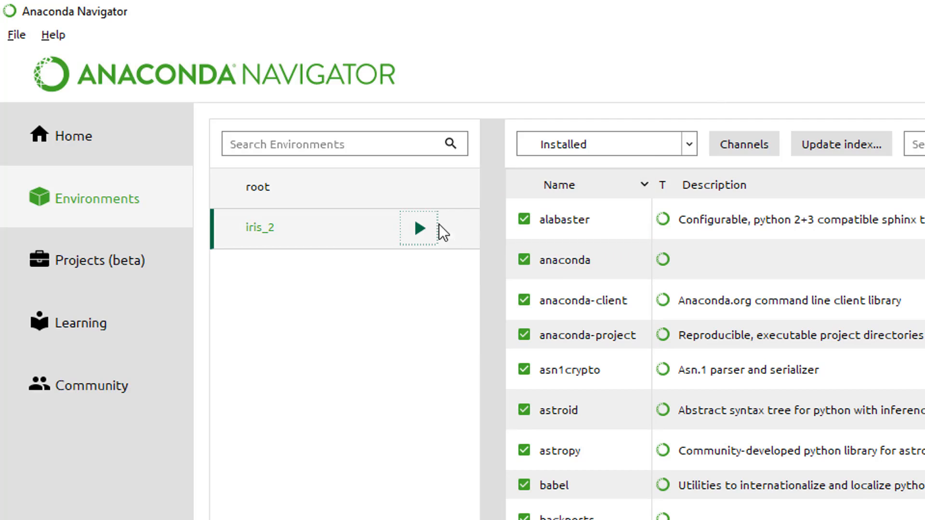
pyautogui.click(409, 229)
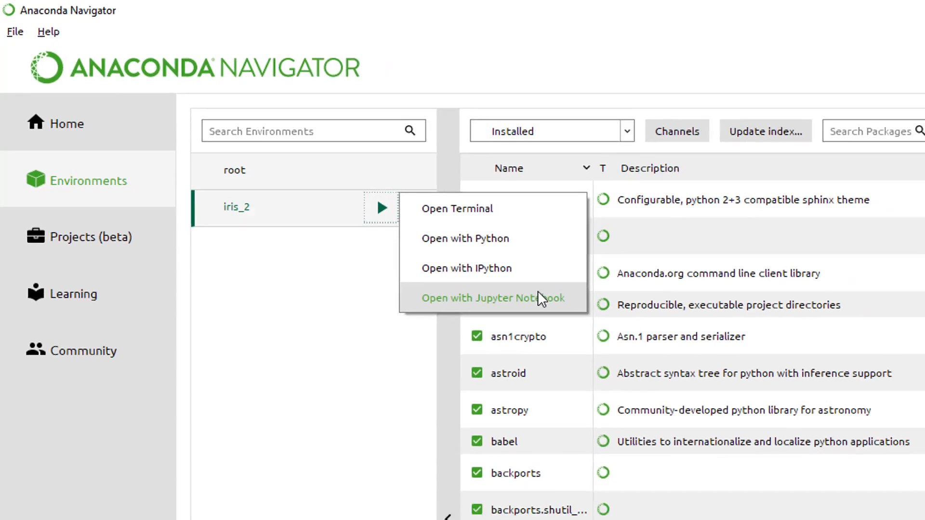
pyautogui.click(594, 326)
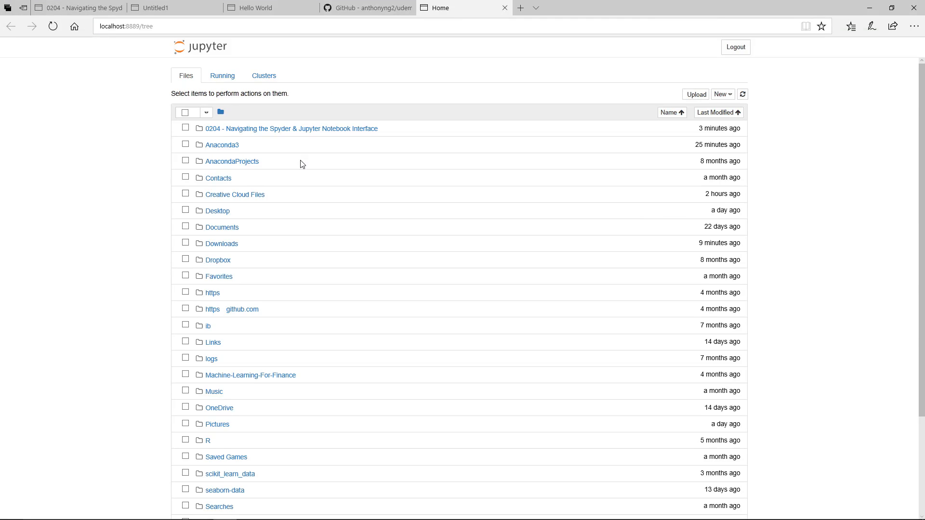
# Step: Open Hello World.ipynb from the folder "0204 - Navigating the Spyder & Jupyter Notebook Interface"
pyautogui.click(301, 134)
pyautogui.click(302, 129)
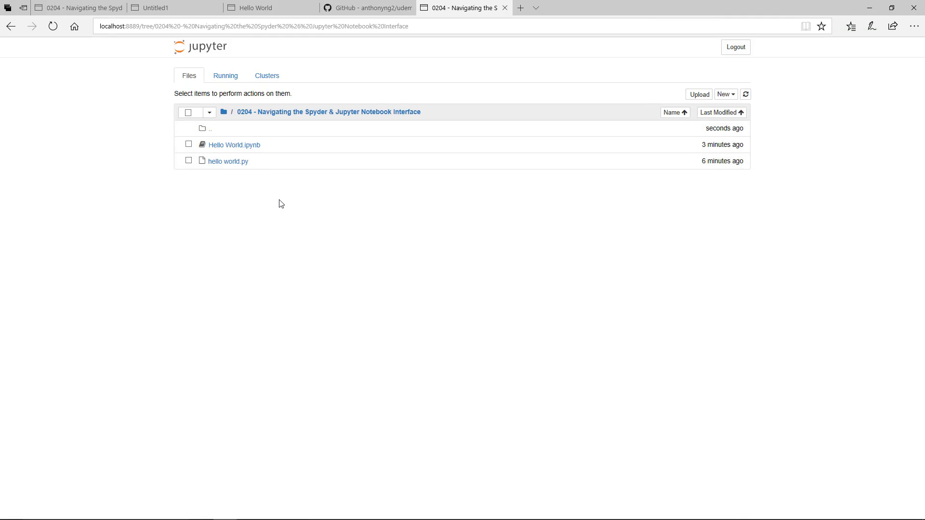
pyautogui.click(251, 145)
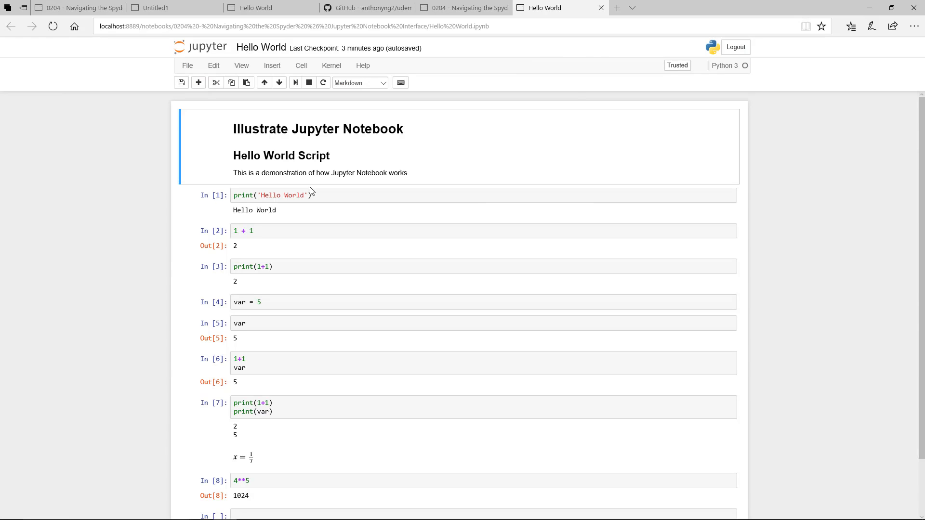
# Step: Minimize the browser to return to Anaconda Navigator and open a terminal for the iris_2 environment
pyautogui.click(869, 8)
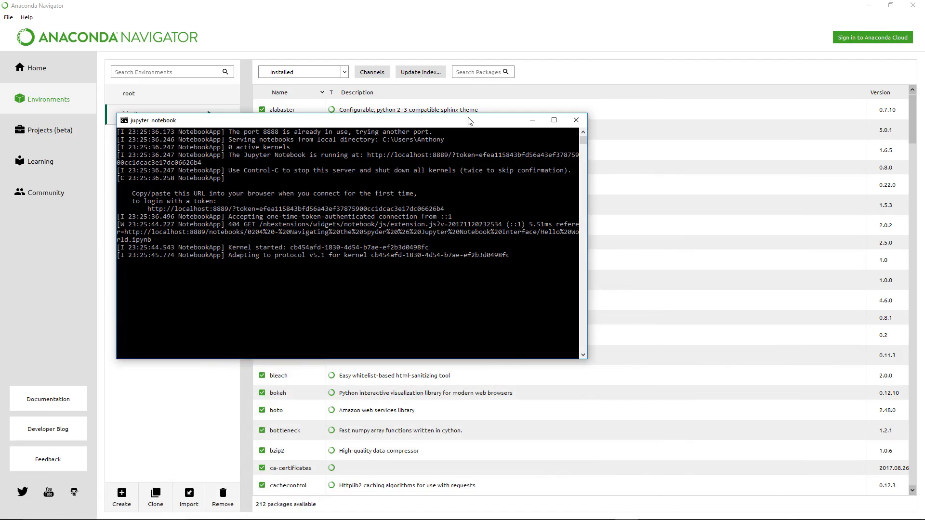
pyautogui.click(511, 5)
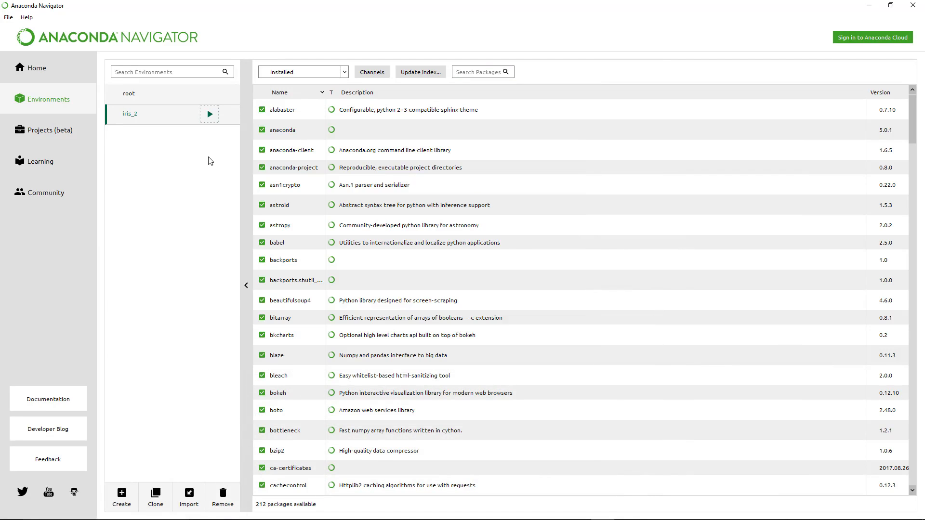
pyautogui.click(211, 116)
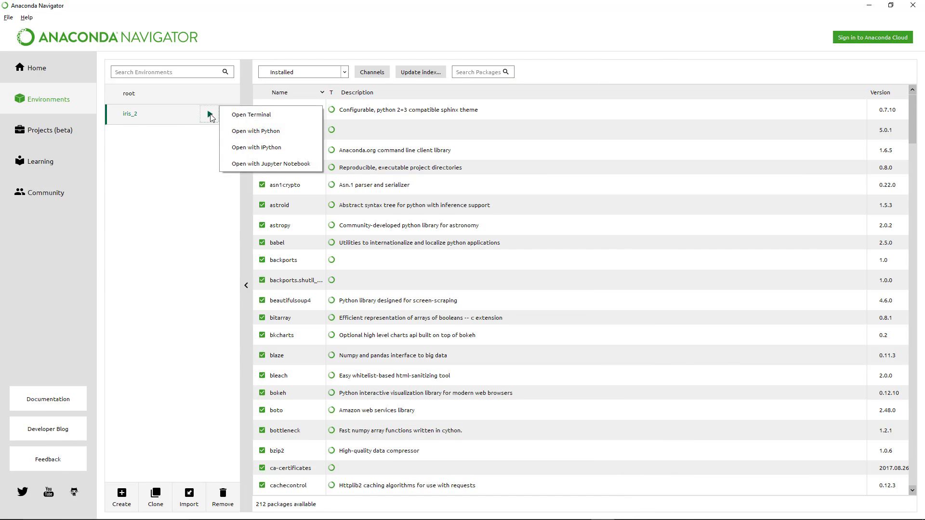
pyautogui.click(306, 119)
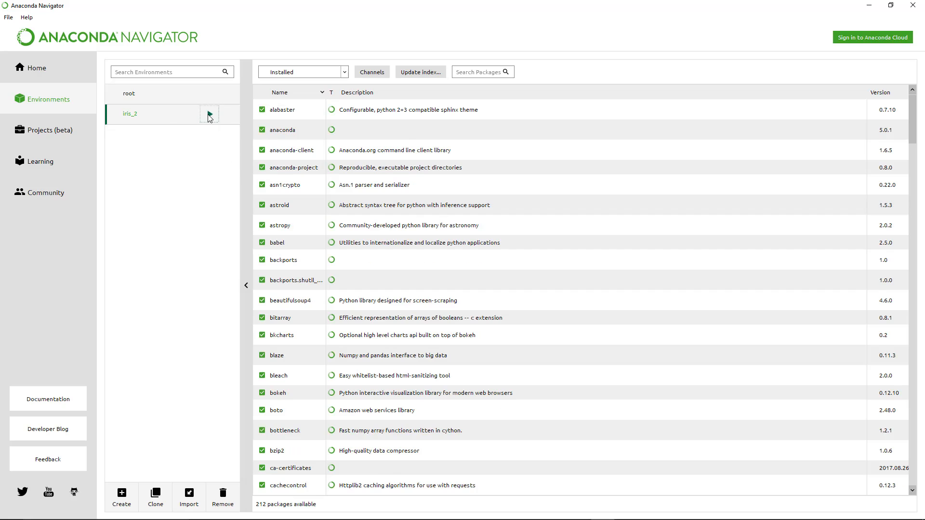
pyautogui.click(210, 117)
pyautogui.click(269, 119)
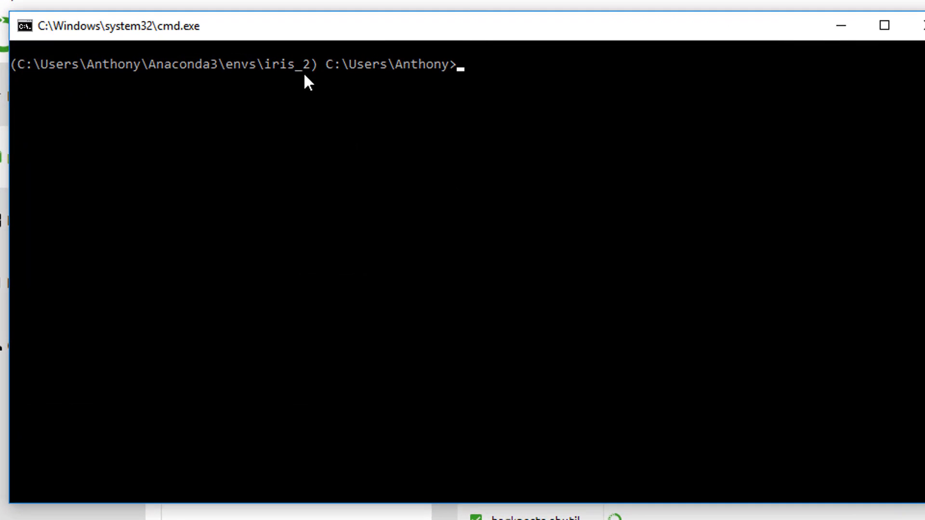
# Step: Launch Spyder with the command spyder in the iris_2 terminal and allow Python firewall access on private networks
pyautogui.click(528, 77)
pyautogui.write('spyd')
pyautogui.write('er')
pyautogui.press('Return')
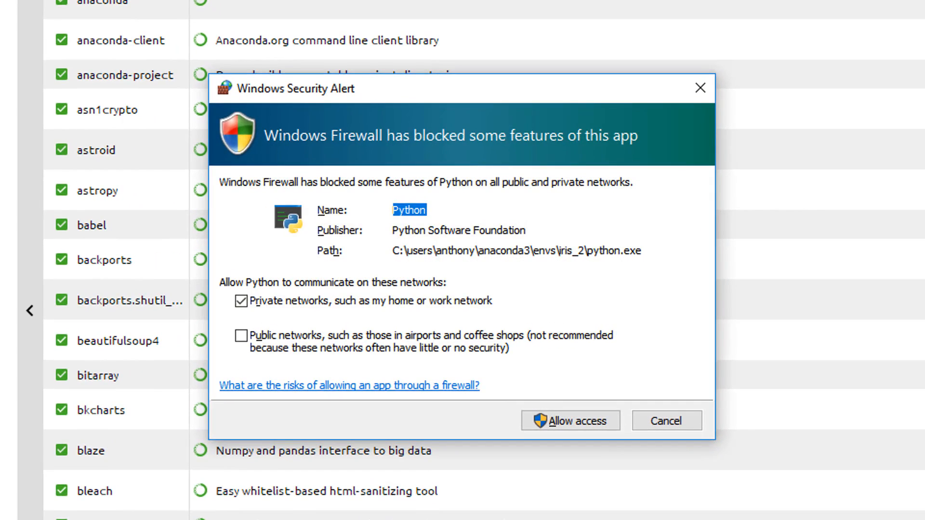
pyautogui.click(559, 424)
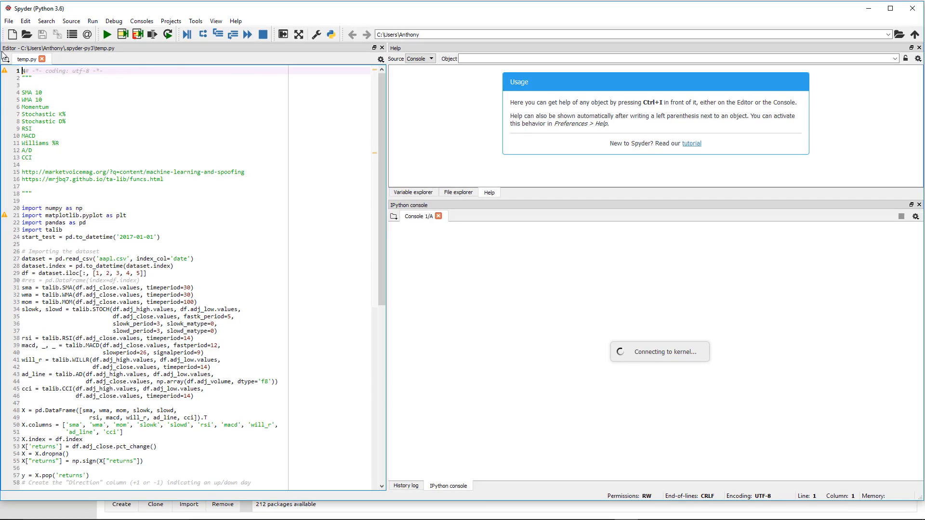
# Step: Close the temp.py file in the Spyder editor and exit Spyder
pyautogui.click(41, 58)
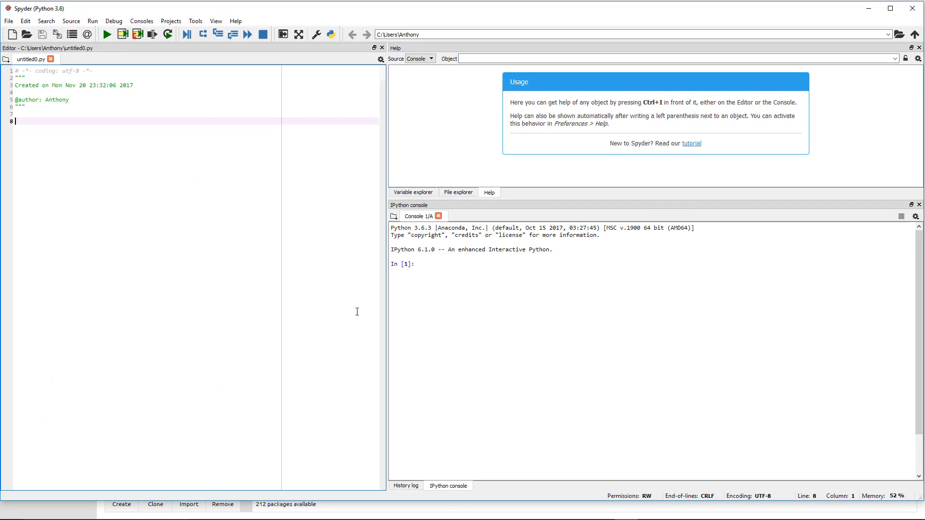
pyautogui.click(599, 272)
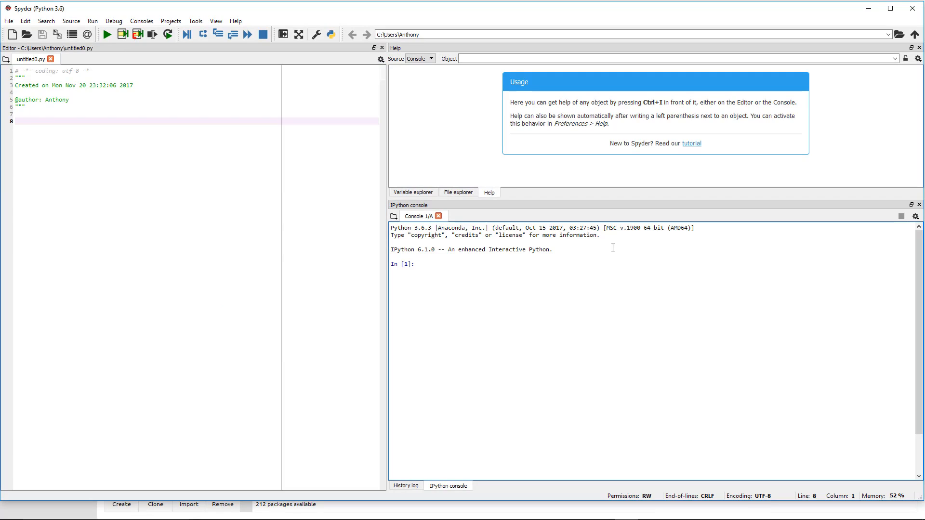
pyautogui.click(913, 10)
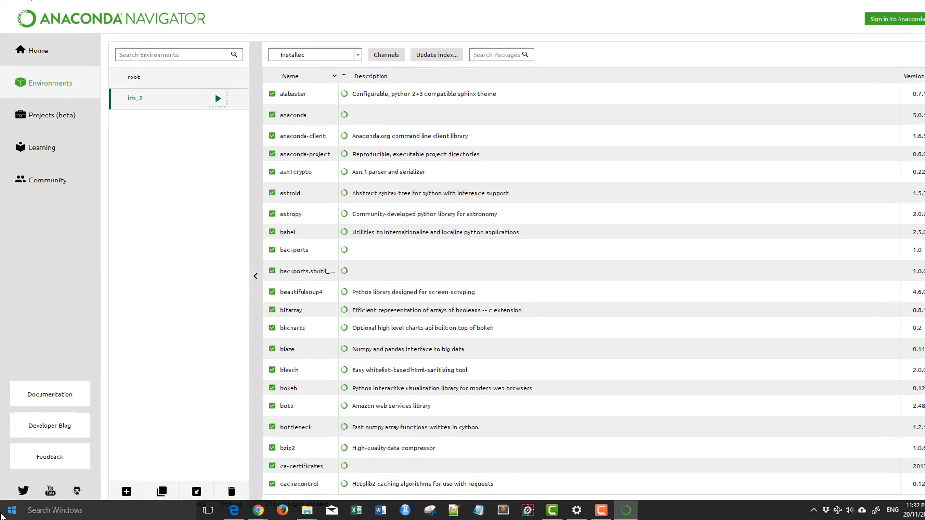
# Step: Launch Spyder (iris_2) from the Anaconda3 (64-bit) program group in Windows and allow Python firewall access on private networks
pyautogui.click(11, 510)
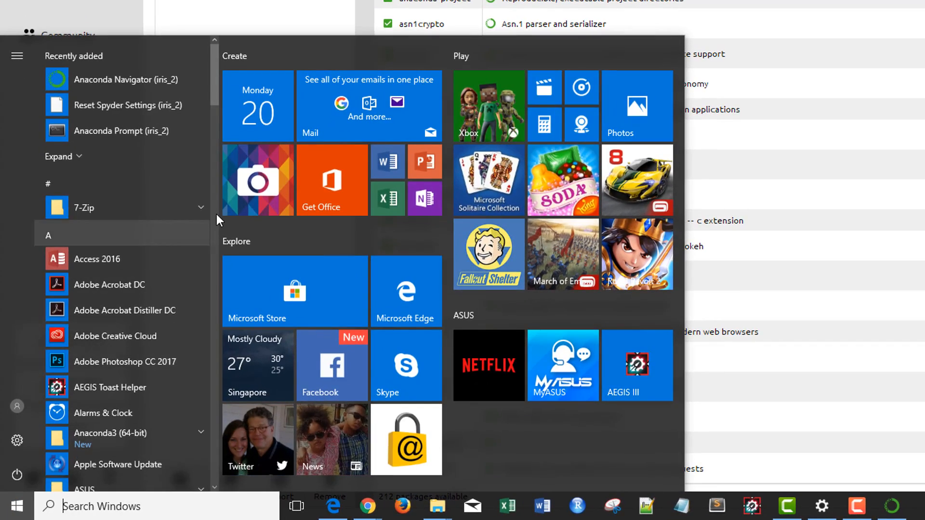
pyautogui.scroll(-2, 146, 313)
pyautogui.scroll(-1, 143, 245)
pyautogui.click(145, 238)
pyautogui.scroll(-3, 146, 240)
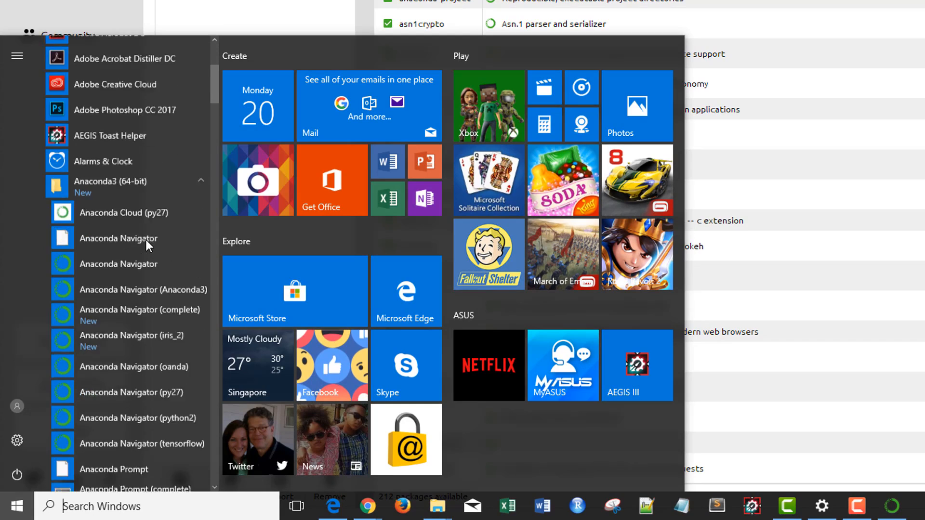
pyautogui.scroll(-9, 157, 292)
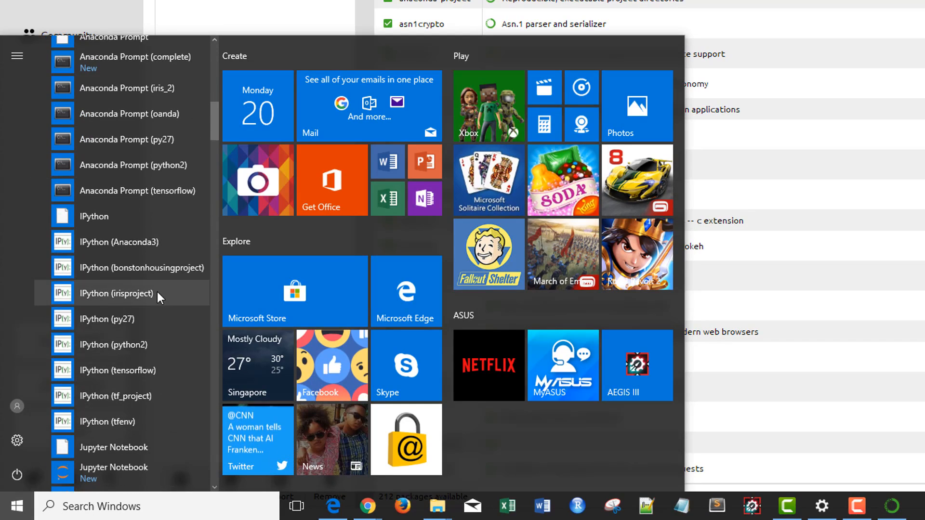
pyautogui.scroll(-15, 157, 291)
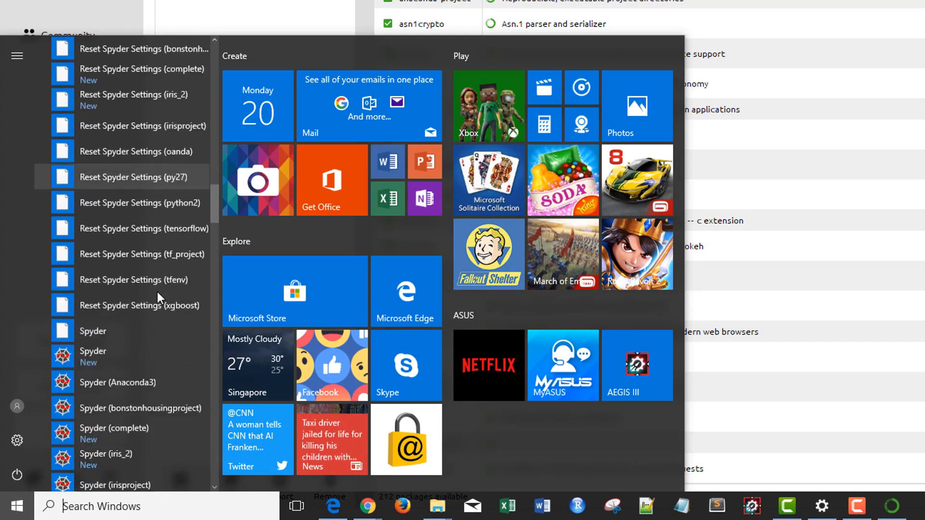
pyautogui.scroll(-5, 157, 291)
pyautogui.scroll(3, 157, 264)
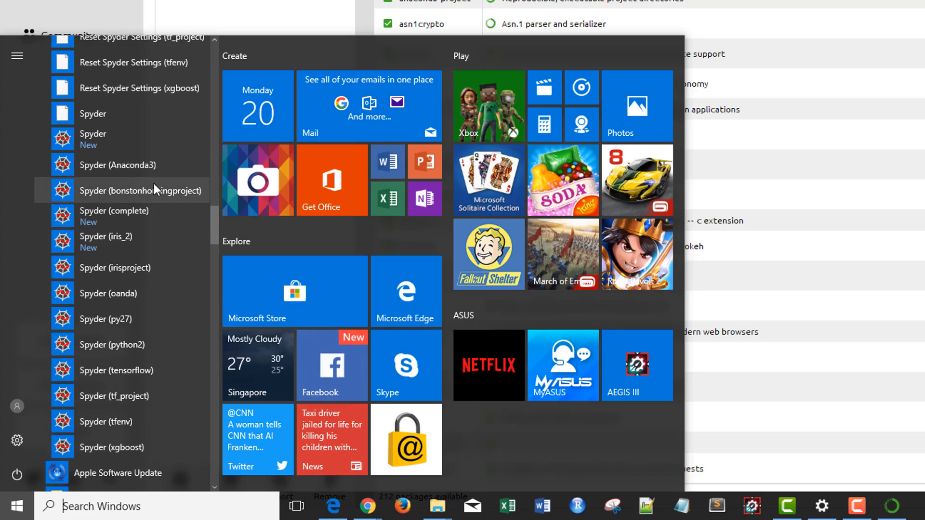
pyautogui.click(123, 241)
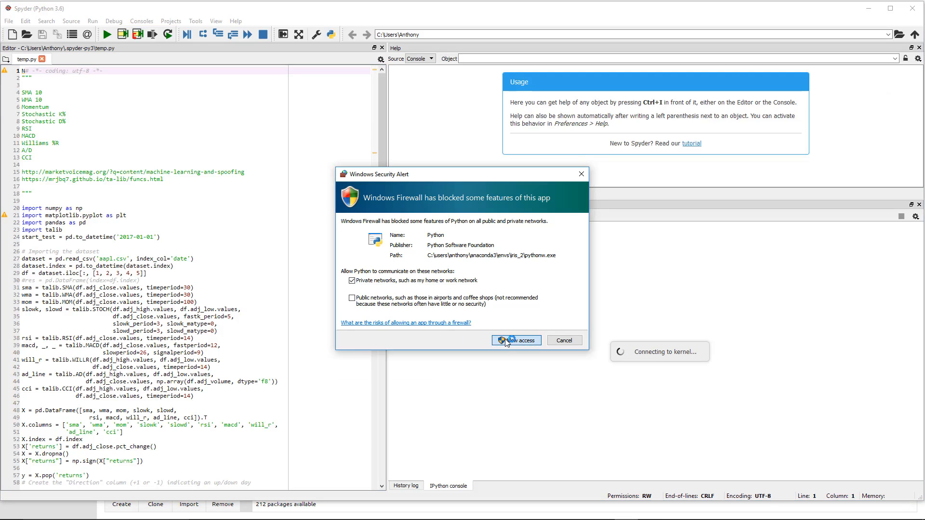
pyautogui.click(516, 340)
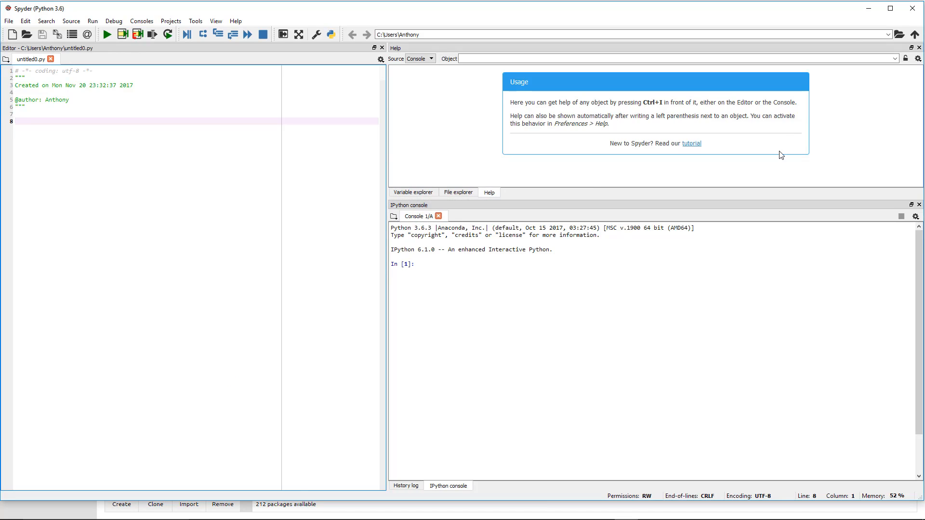
# Step: Minimize Spyder to return to Anaconda Navigator and examine the Python versions offered for a new environment without creating one
pyautogui.click(869, 8)
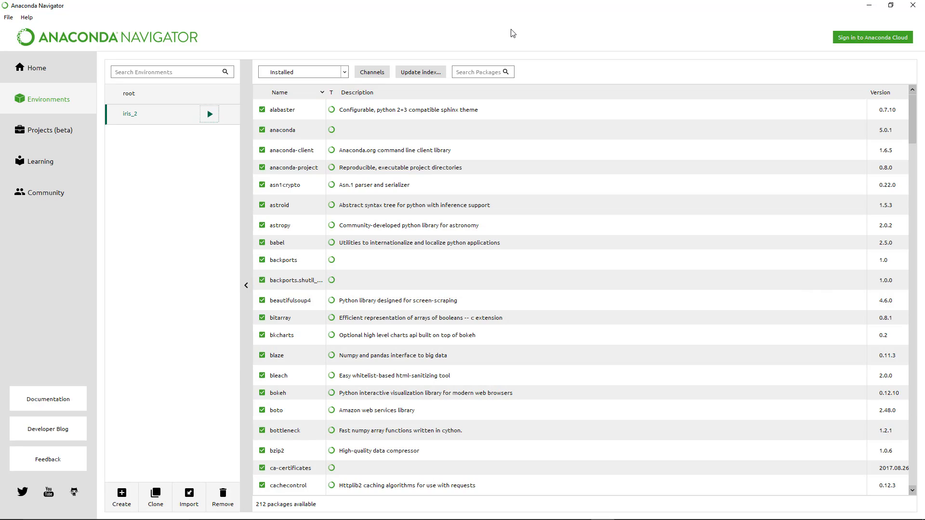
pyautogui.click(123, 501)
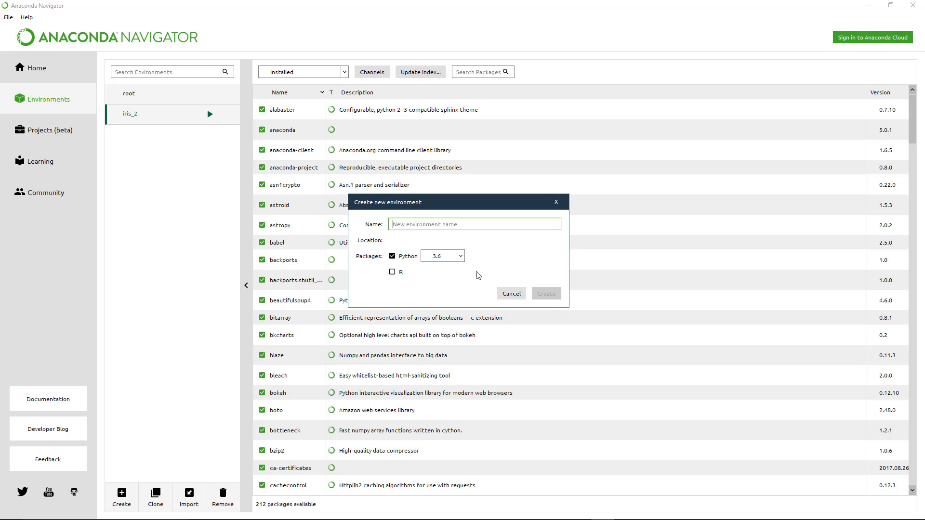
pyautogui.click(461, 255)
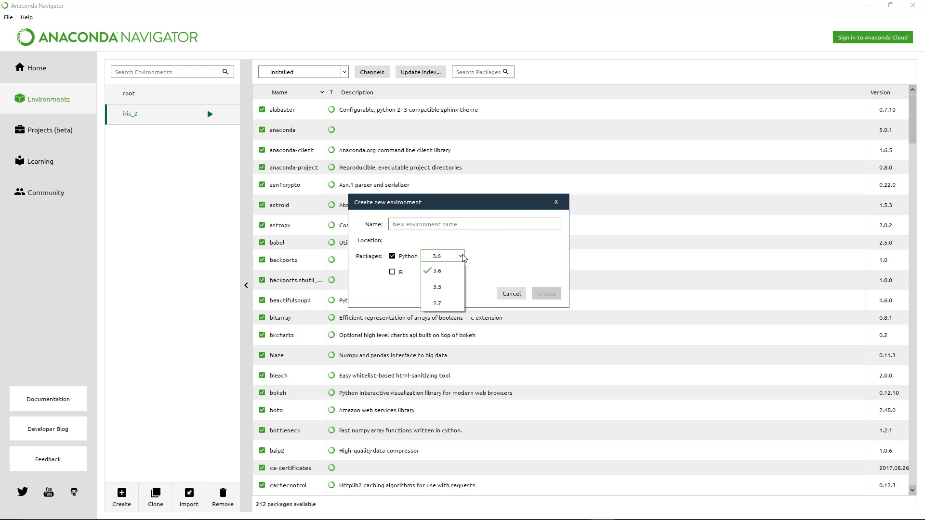
pyautogui.click(557, 202)
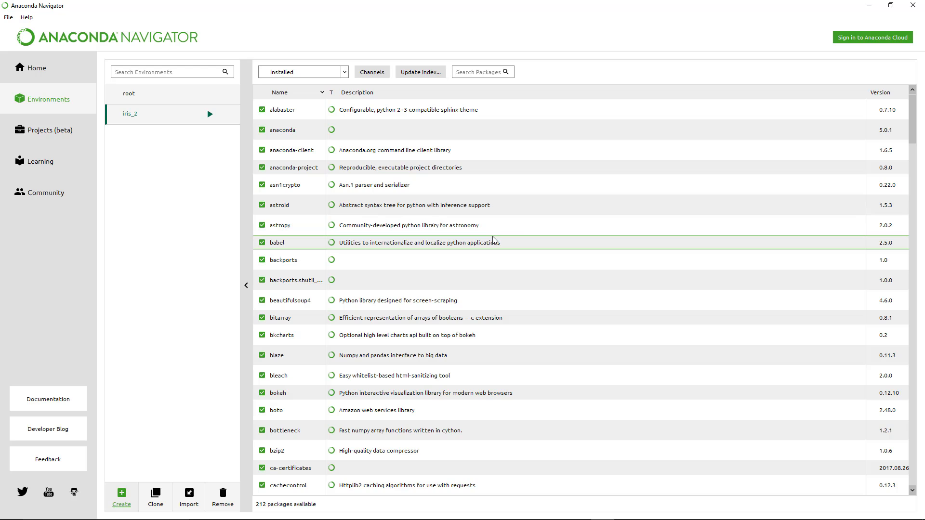
# Step: Filter the iris_2 package list to Not installed, and mark the 7za package for installation before unmarking it
pyautogui.click(334, 72)
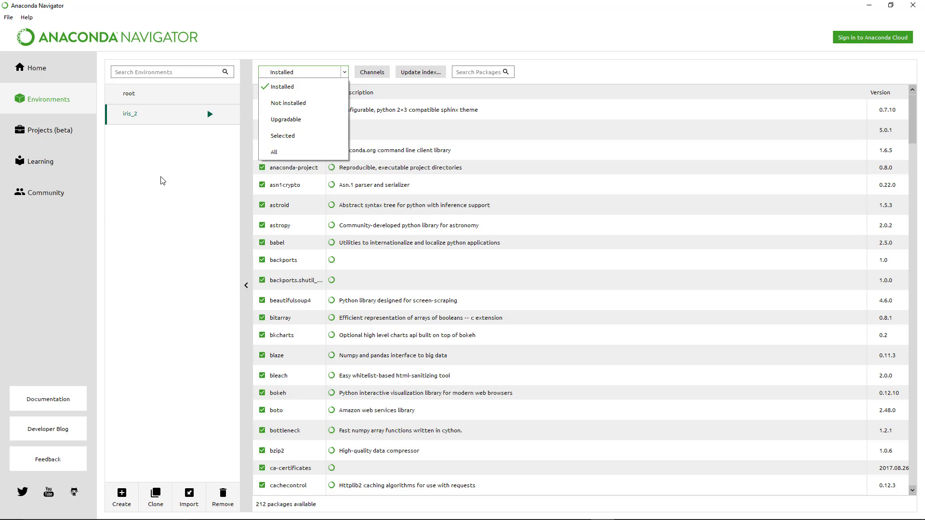
pyautogui.click(294, 102)
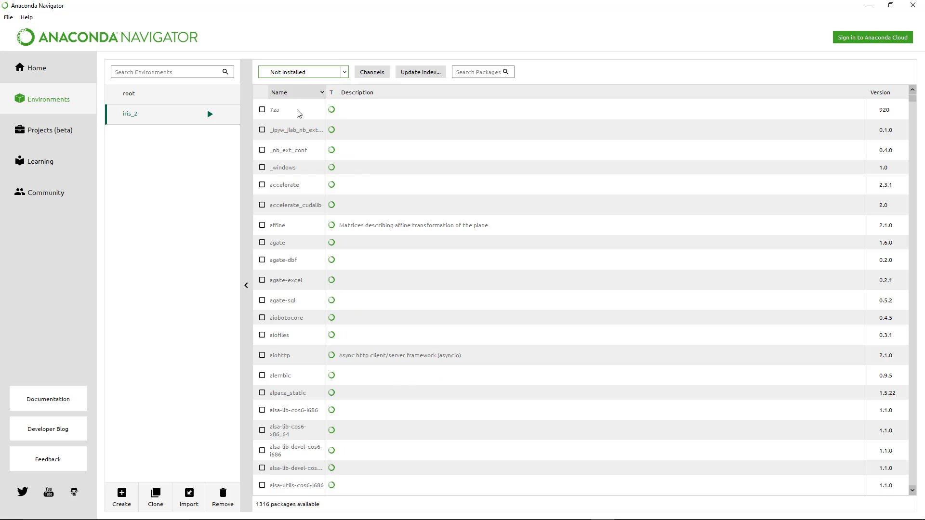
pyautogui.click(263, 110)
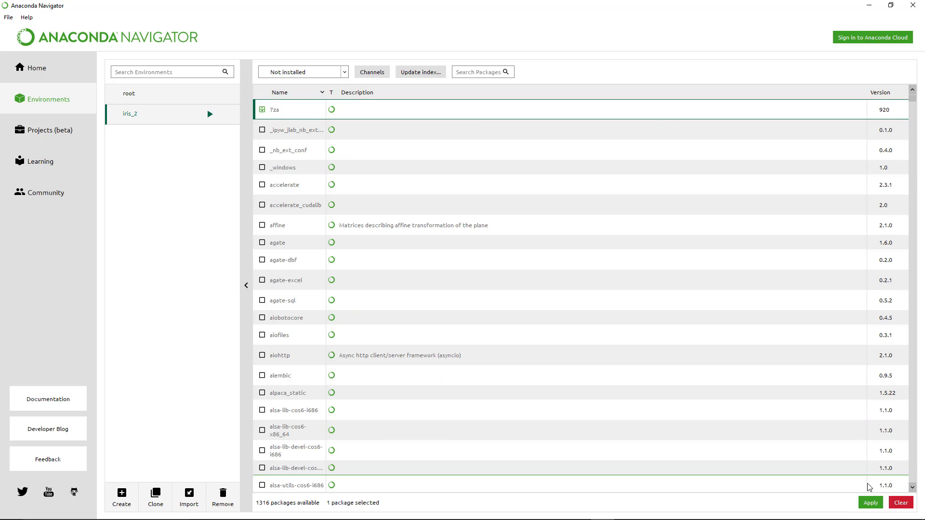
pyautogui.click(262, 109)
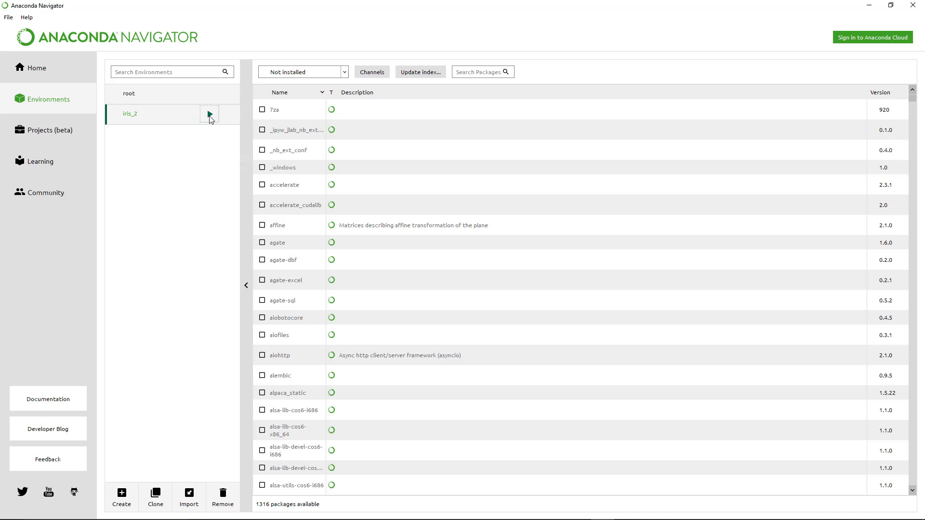
# Step: Review the launch options of the iris_2 environment without opening any of them
pyautogui.click(210, 116)
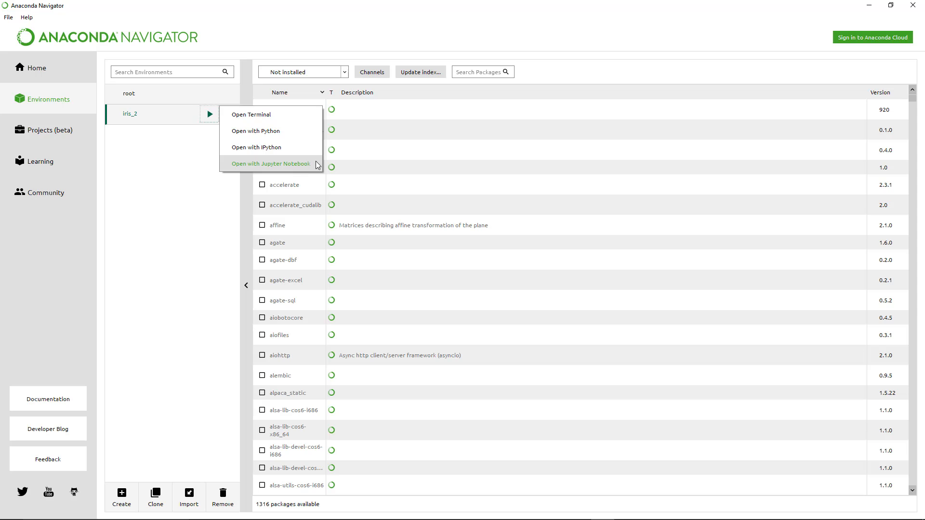
pyautogui.click(179, 192)
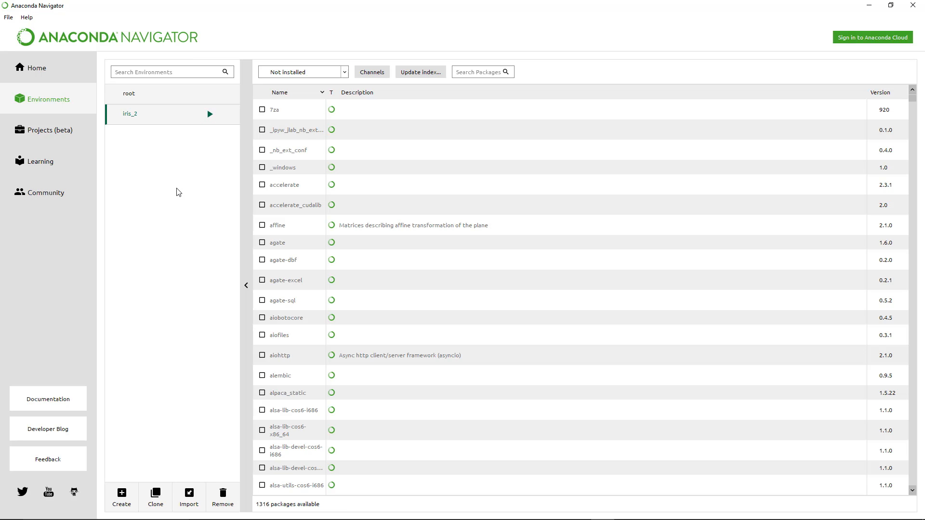